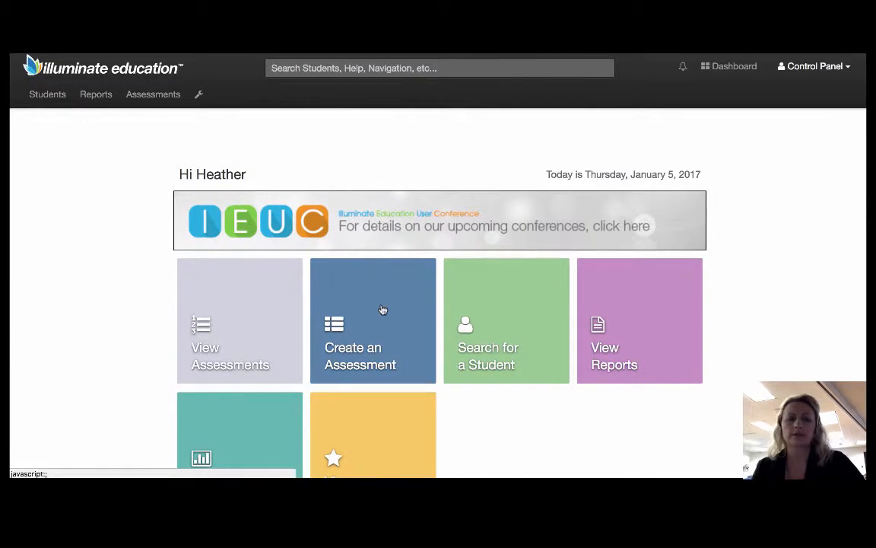
Step: Search for grade 6 students at the current login site who were enrolled during the 16-17 academic year
{"action": "left_click", "coordinate": [60, 99]}
{"action": "left_click", "coordinate": [65, 139]}
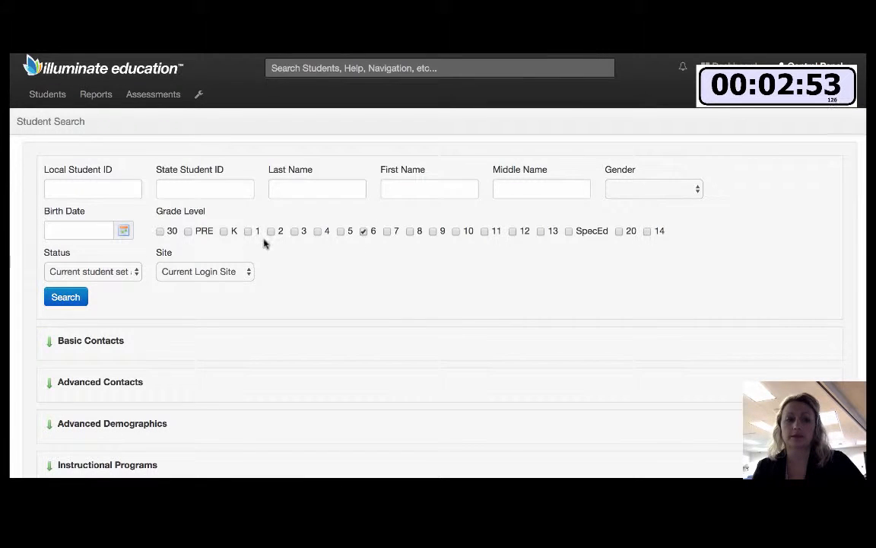
{"action": "left_click", "coordinate": [133, 272]}
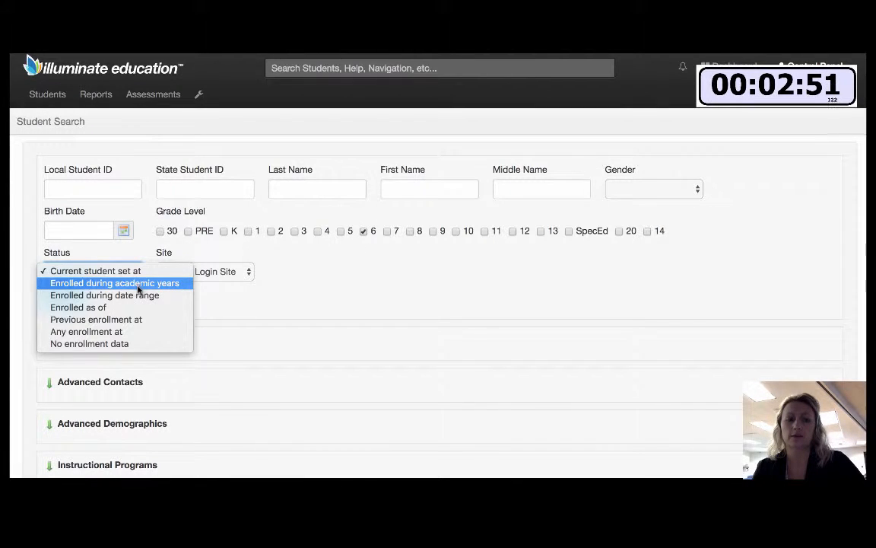
{"action": "left_click", "coordinate": [125, 288]}
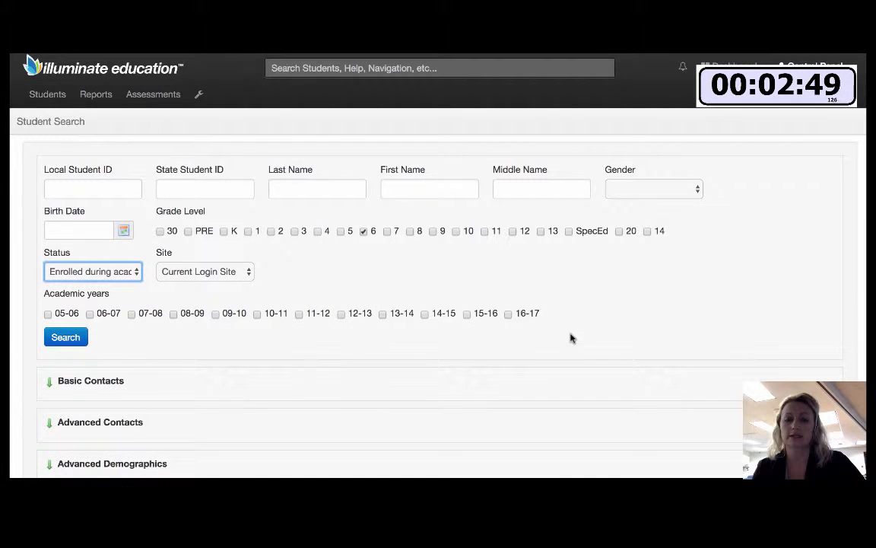
{"action": "left_click", "coordinate": [508, 314]}
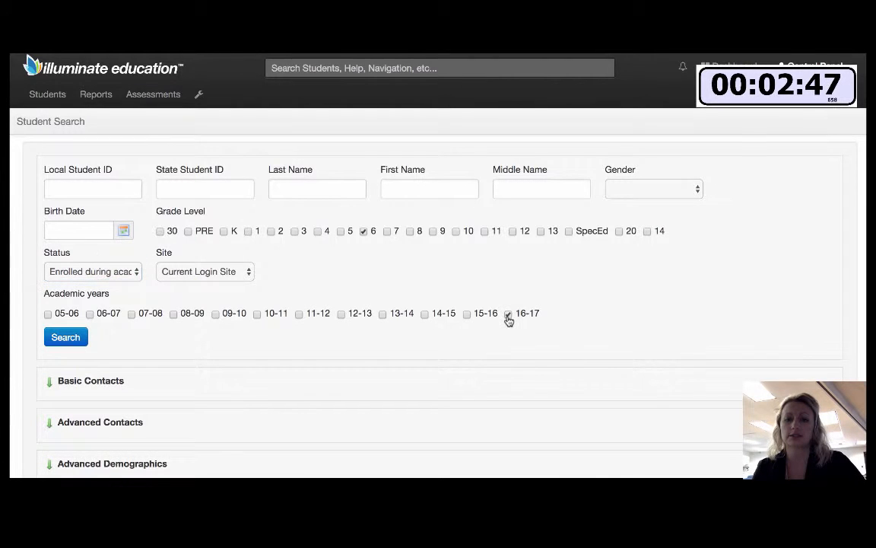
{"action": "left_click", "coordinate": [66, 339]}
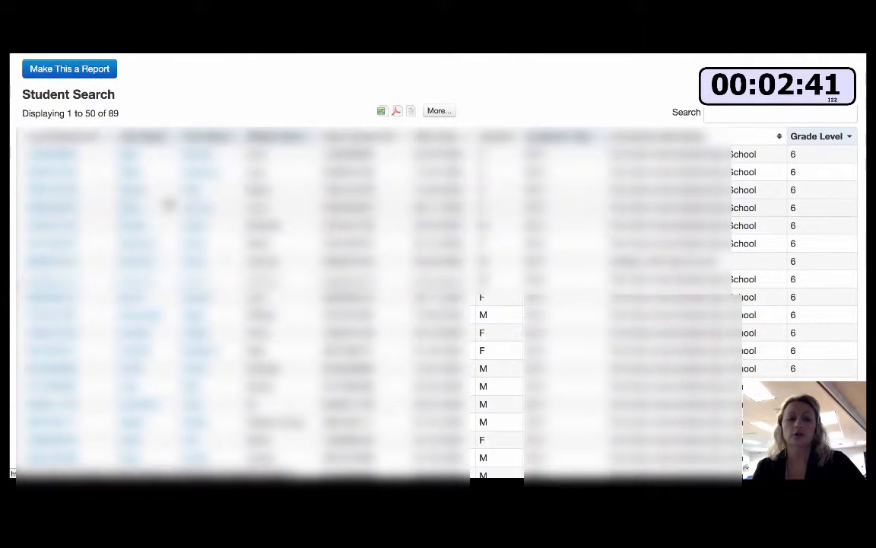
Step: Turn the student search results into a report titled "Test"
{"action": "left_click", "coordinate": [79, 73]}
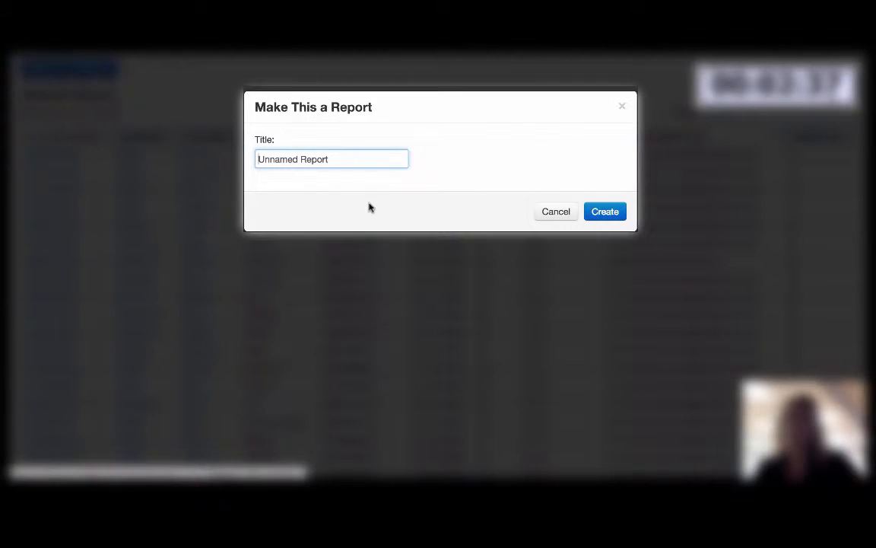
{"action": "triple_click", "coordinate": [332, 159]}
{"action": "type", "text": "Test"}
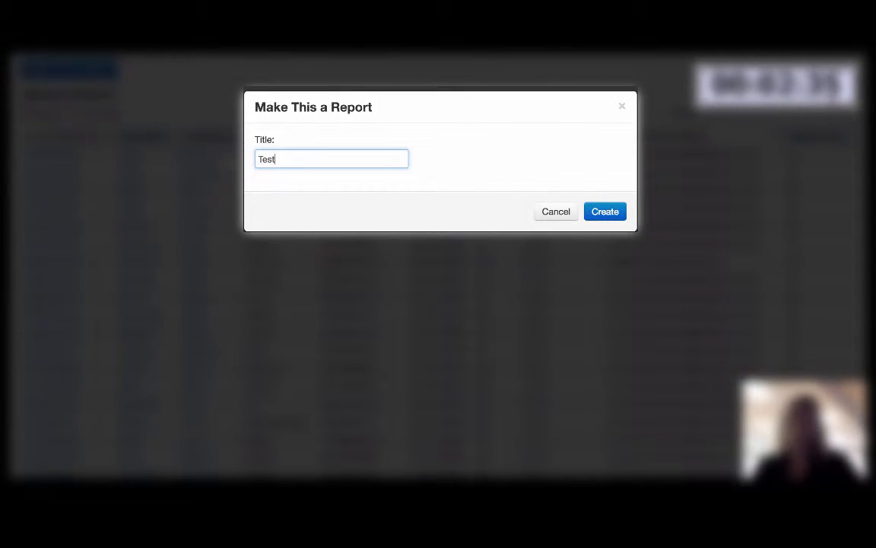
{"action": "left_click", "coordinate": [618, 215]}
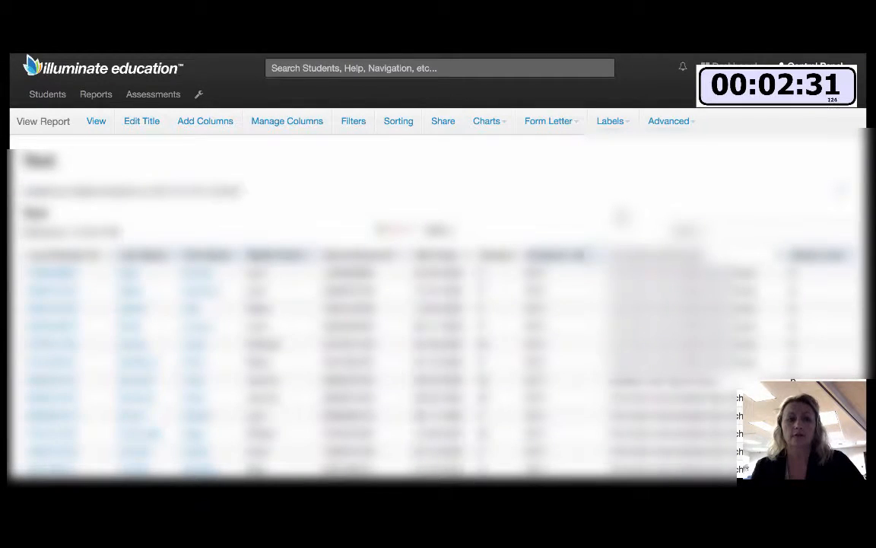
Step: Hide every report column except First Name, save the changes and view the report
{"action": "left_click", "coordinate": [281, 122]}
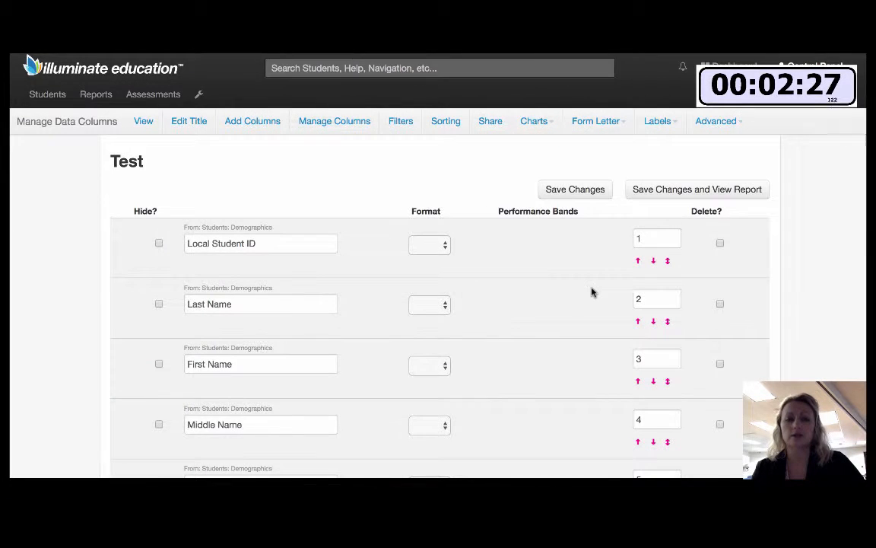
{"action": "scroll", "coordinate": [543, 308], "scroll_direction": "down", "scroll_amount": 5}
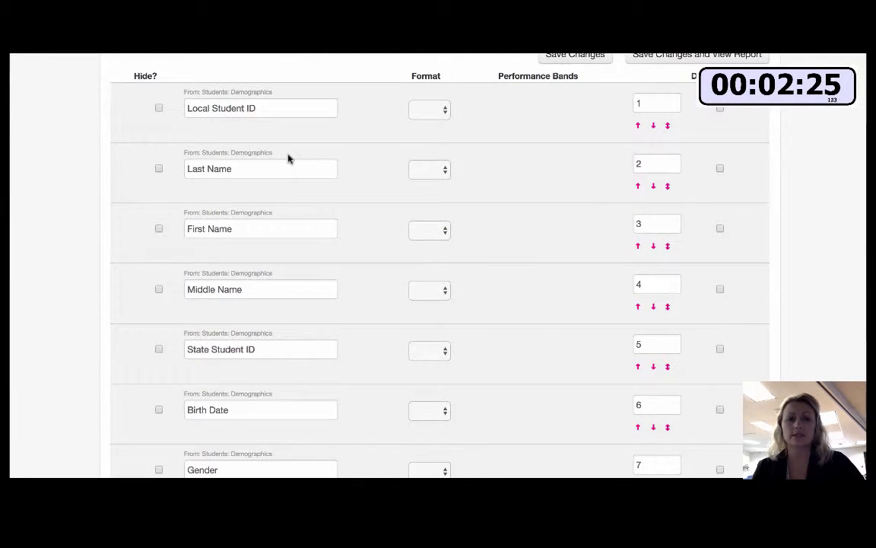
{"action": "left_click", "coordinate": [159, 110]}
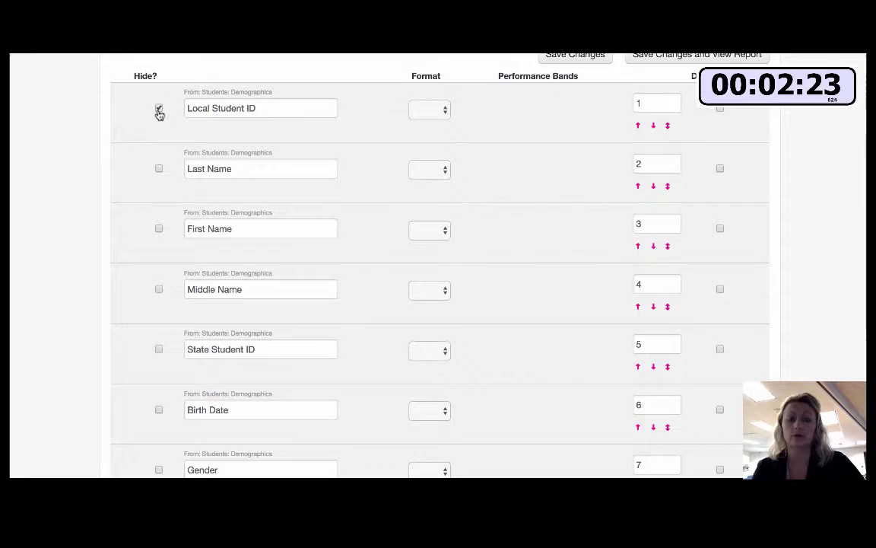
{"action": "left_click", "coordinate": [159, 171]}
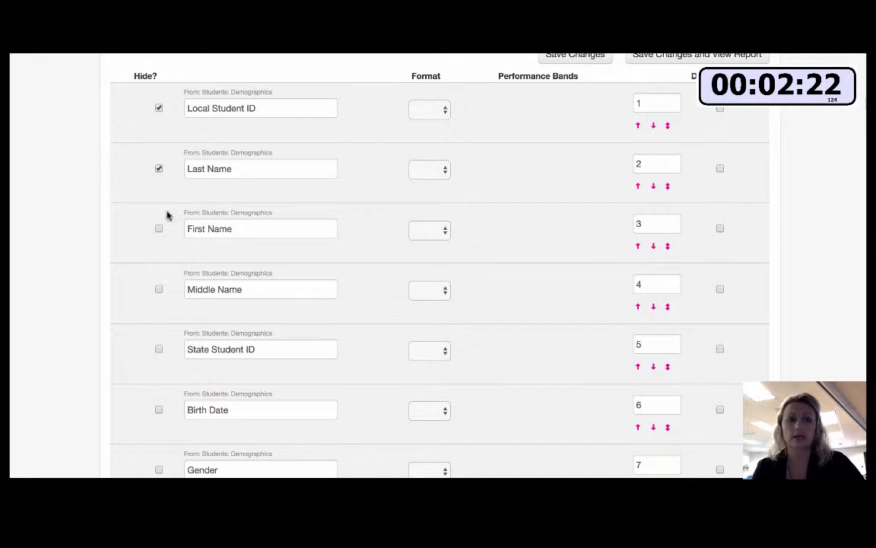
{"action": "left_click", "coordinate": [158, 290]}
{"action": "left_click", "coordinate": [159, 350]}
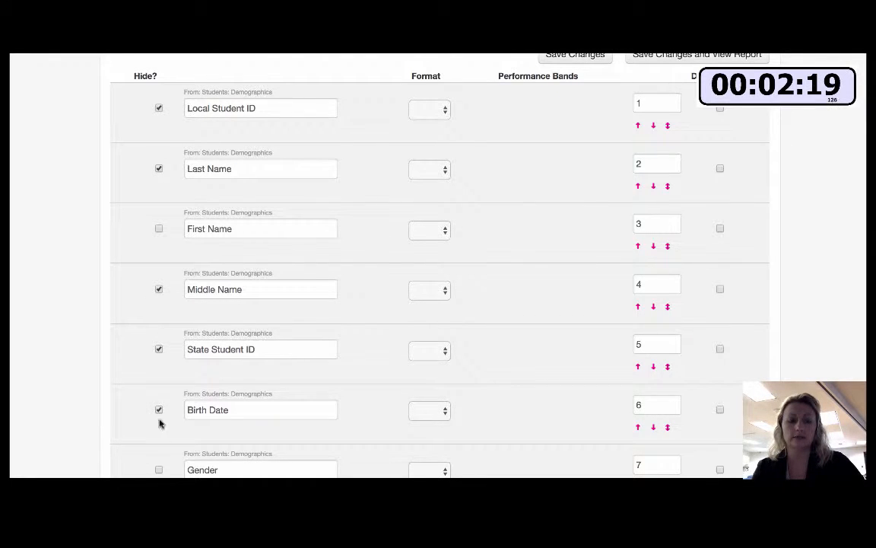
{"action": "left_click", "coordinate": [158, 469]}
{"action": "scroll", "coordinate": [175, 426], "scroll_direction": "down", "scroll_amount": 3}
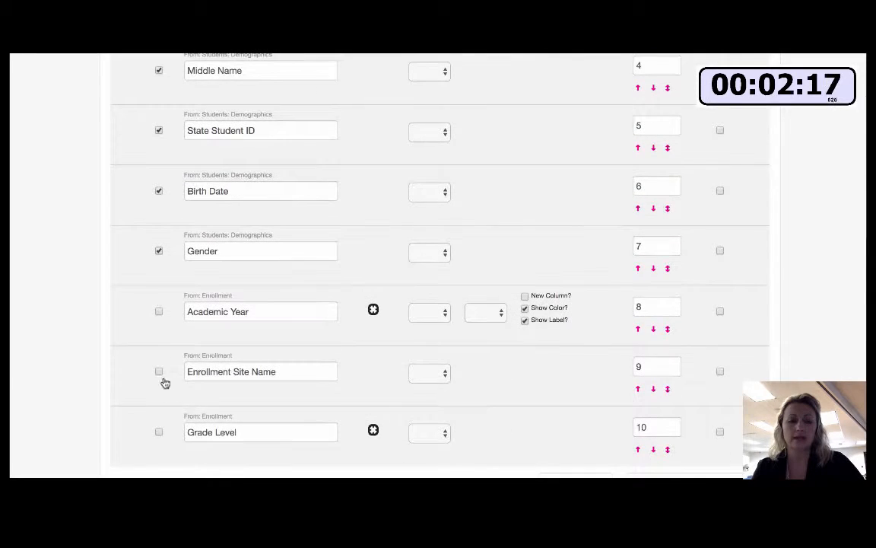
{"action": "left_click", "coordinate": [159, 313]}
{"action": "left_click", "coordinate": [159, 431]}
{"action": "scroll", "coordinate": [206, 426], "scroll_direction": "down", "scroll_amount": 2}
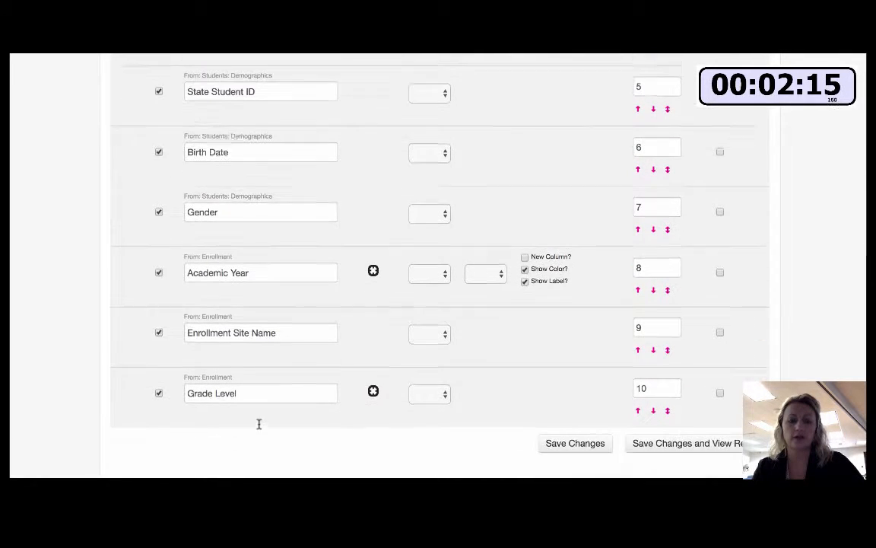
{"action": "scroll", "coordinate": [735, 401], "scroll_direction": "up", "scroll_amount": 10}
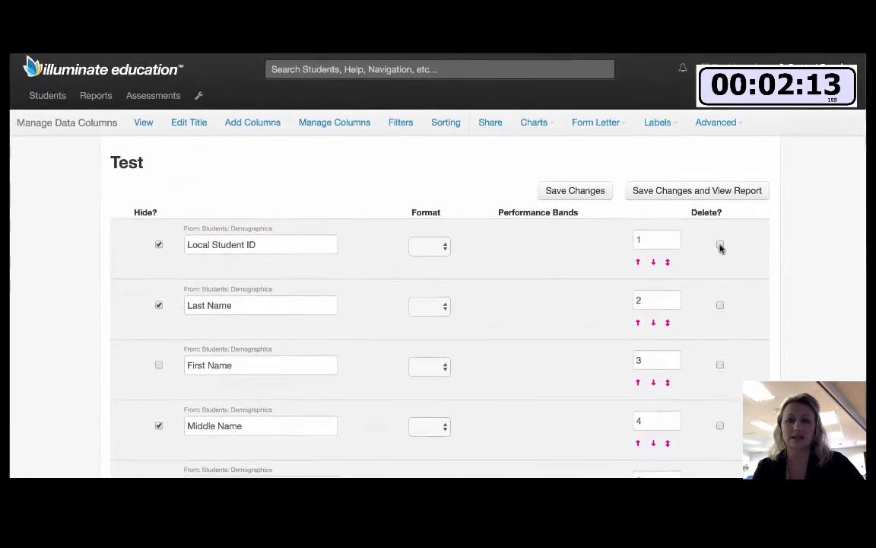
{"action": "left_click", "coordinate": [721, 197]}
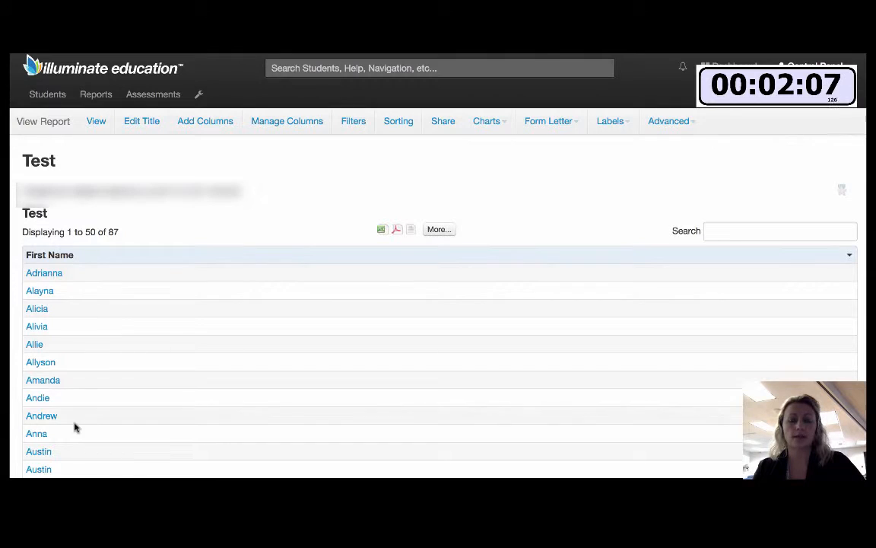
Step: Start adding report columns, search the categories for "step" and choose the 2015-2016 M-STEP ELA category
{"action": "left_click", "coordinate": [214, 126]}
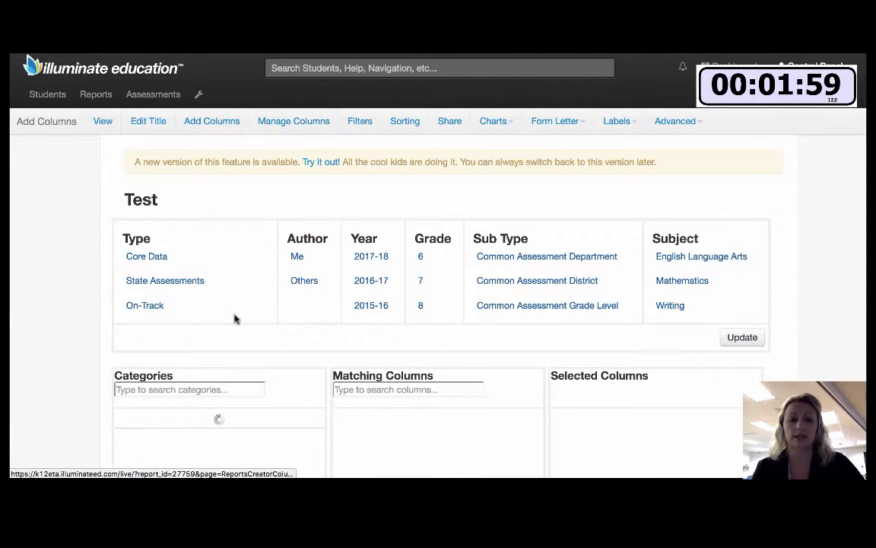
{"action": "scroll", "coordinate": [236, 318], "scroll_direction": "down", "scroll_amount": 2}
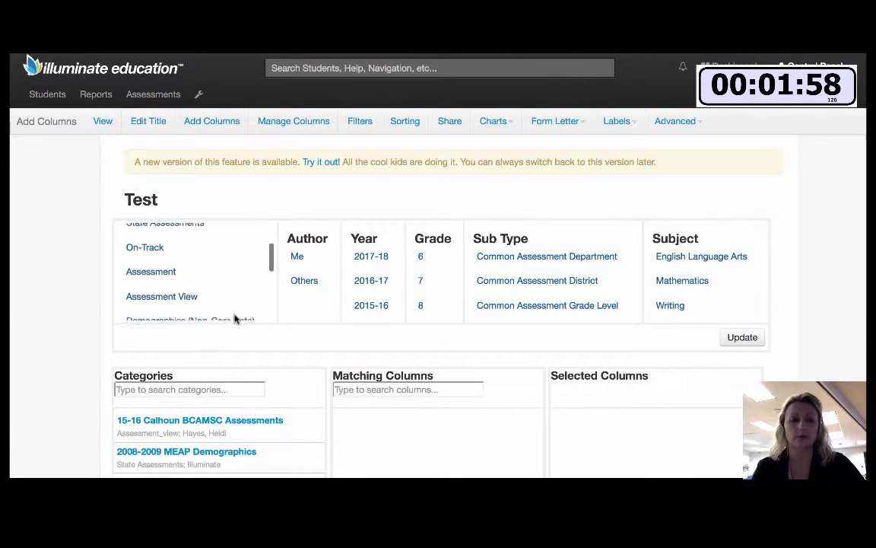
{"action": "left_click", "coordinate": [172, 391]}
{"action": "type", "text": "step"}
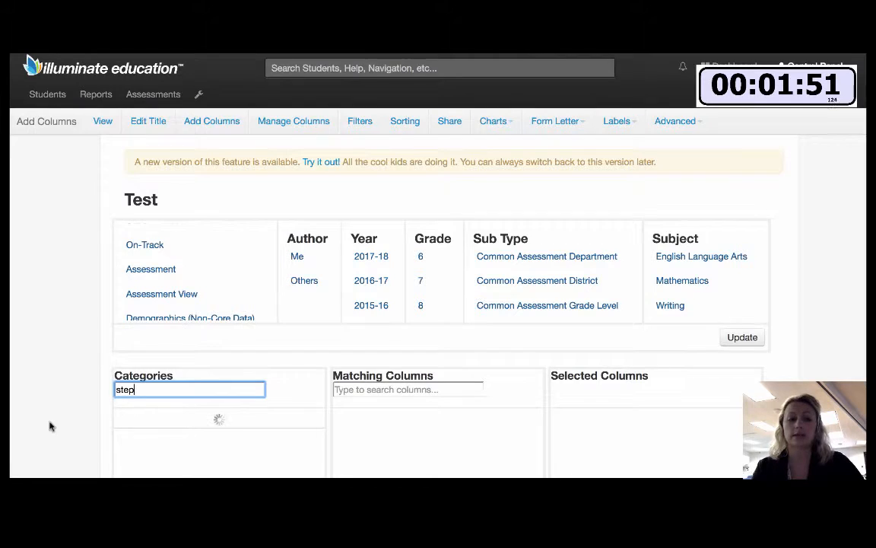
{"action": "scroll", "coordinate": [49, 426], "scroll_direction": "down", "scroll_amount": 5}
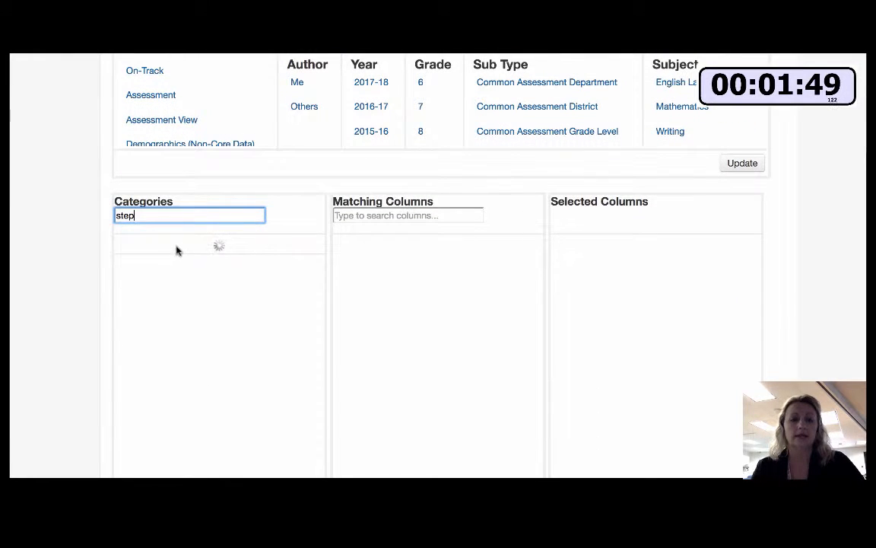
{"action": "scroll", "coordinate": [186, 342], "scroll_direction": "down", "scroll_amount": 3}
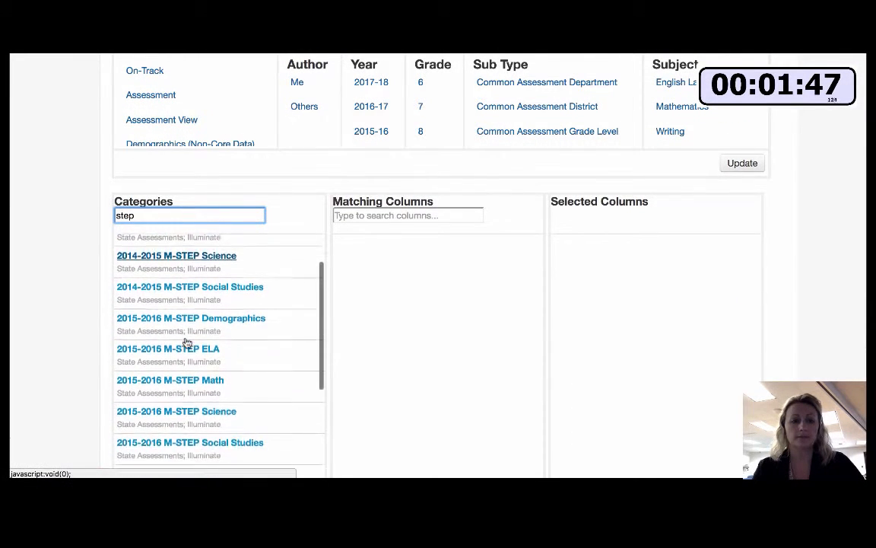
{"action": "scroll", "coordinate": [186, 342], "scroll_direction": "down", "scroll_amount": 1}
{"action": "left_click", "coordinate": [178, 326]}
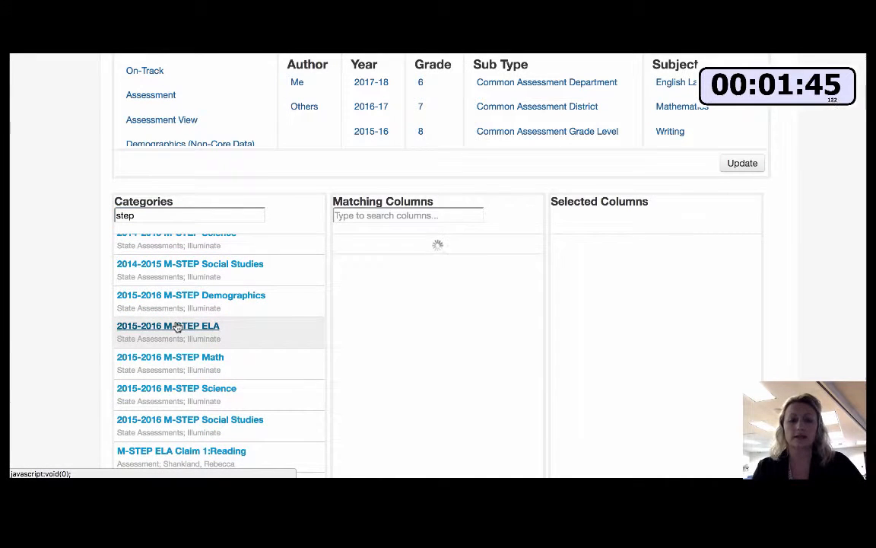
Step: Filter the matching columns by "performance", add M-STEP ELA Overall Performance Level and Performance Level Text, and view the saved report
{"action": "left_click", "coordinate": [415, 216]}
{"action": "type", "text": "perform"}
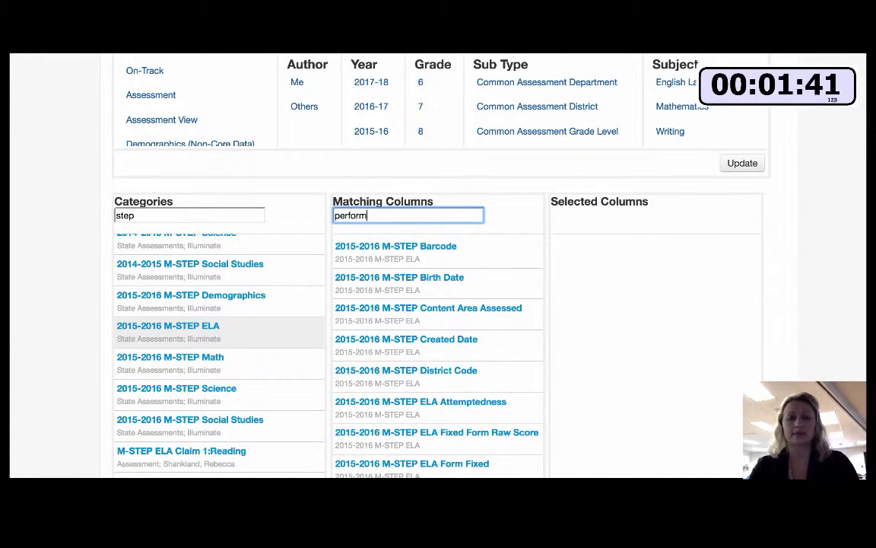
{"action": "type", "text": "ance"}
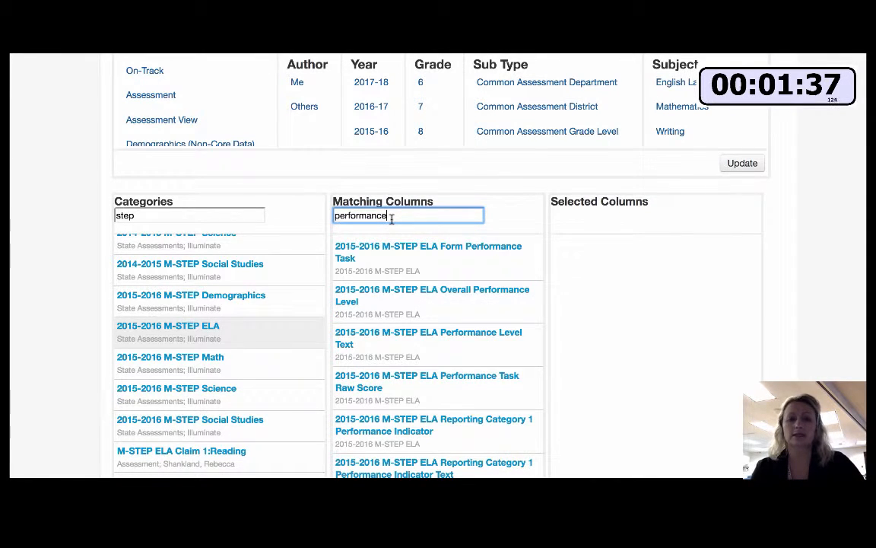
{"action": "left_click", "coordinate": [457, 295]}
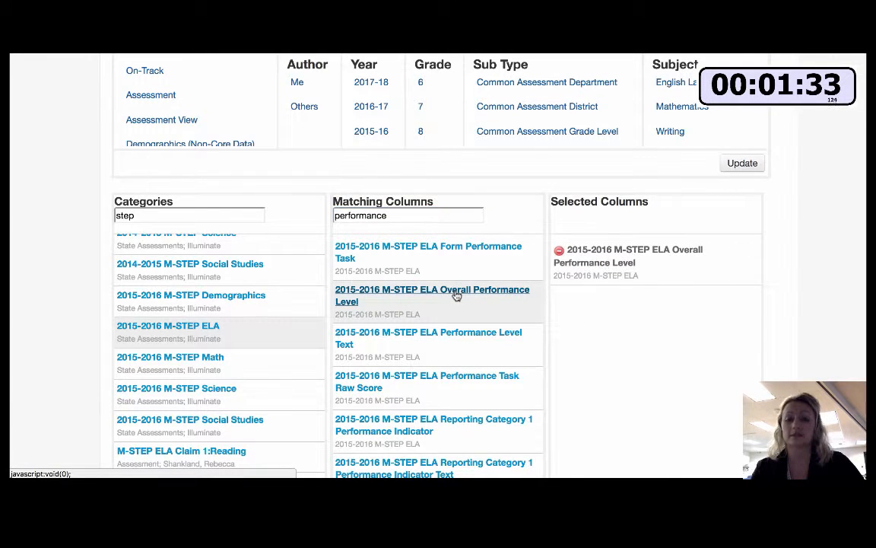
{"action": "left_click", "coordinate": [419, 345]}
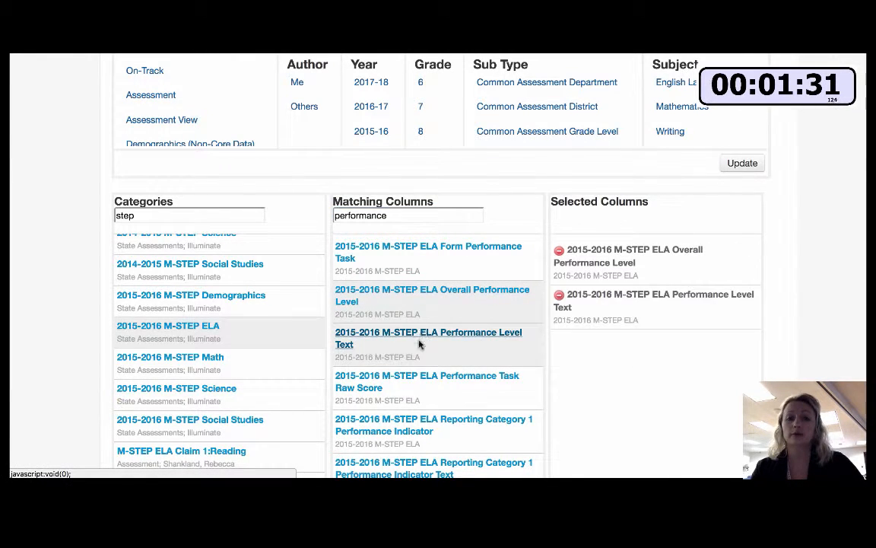
{"action": "left_click", "coordinate": [373, 385]}
{"action": "scroll", "coordinate": [658, 388], "scroll_direction": "down", "scroll_amount": 3}
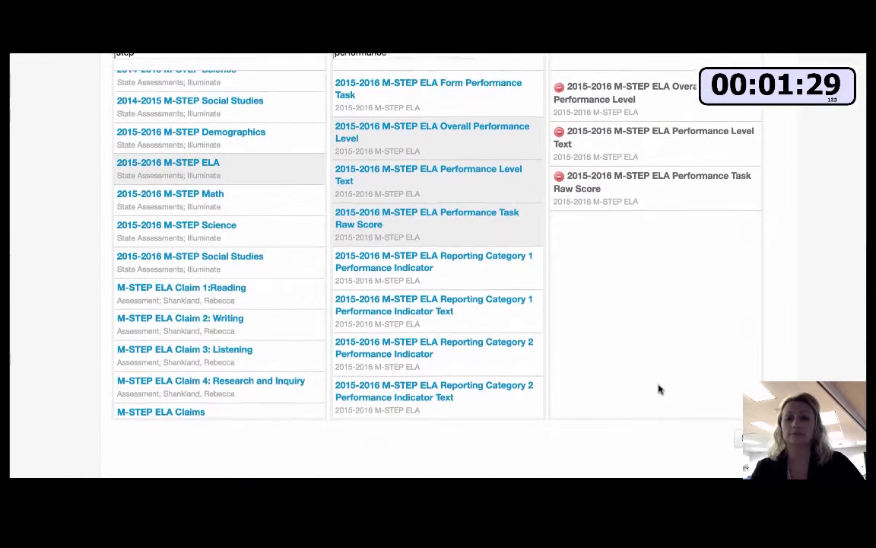
{"action": "left_click", "coordinate": [559, 178]}
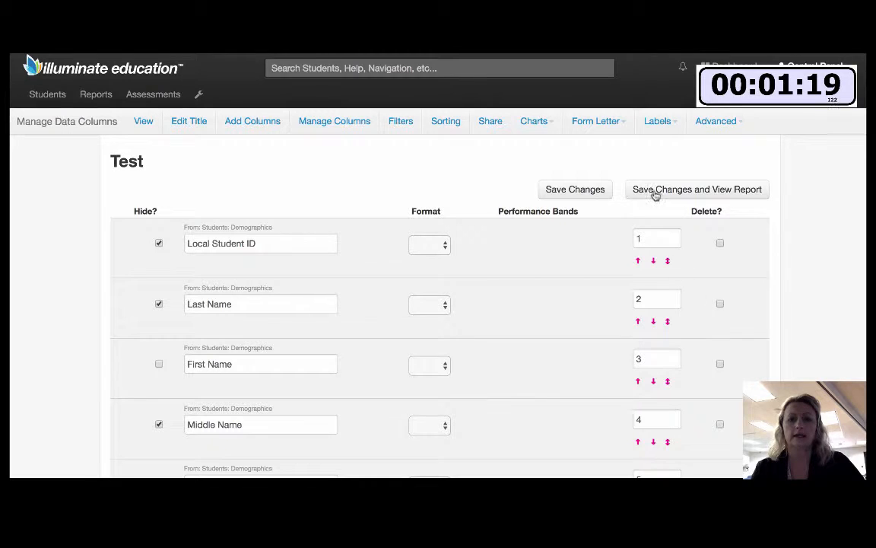
{"action": "left_click", "coordinate": [655, 189]}
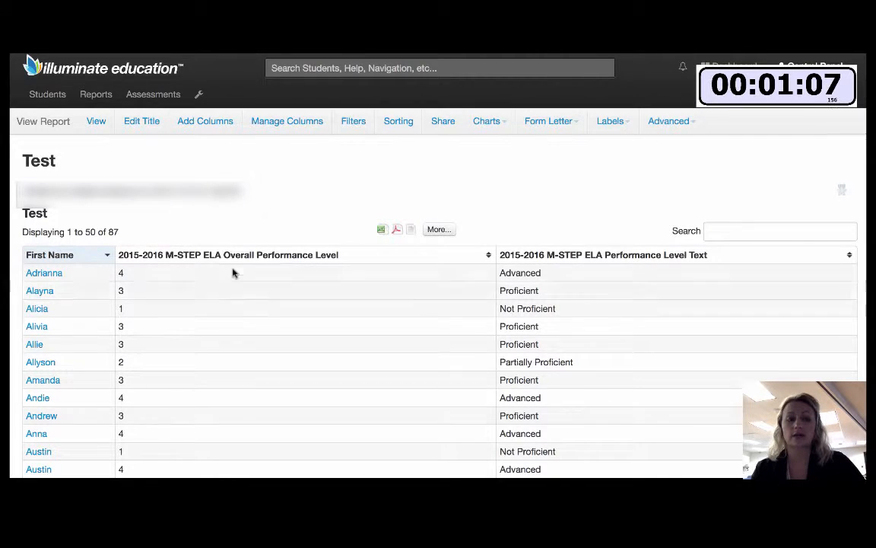
Step: Apply the MSTEP Performance Level band to the M-STEP ELA Overall Performance Level column, then save and view the report
{"action": "left_click", "coordinate": [291, 124]}
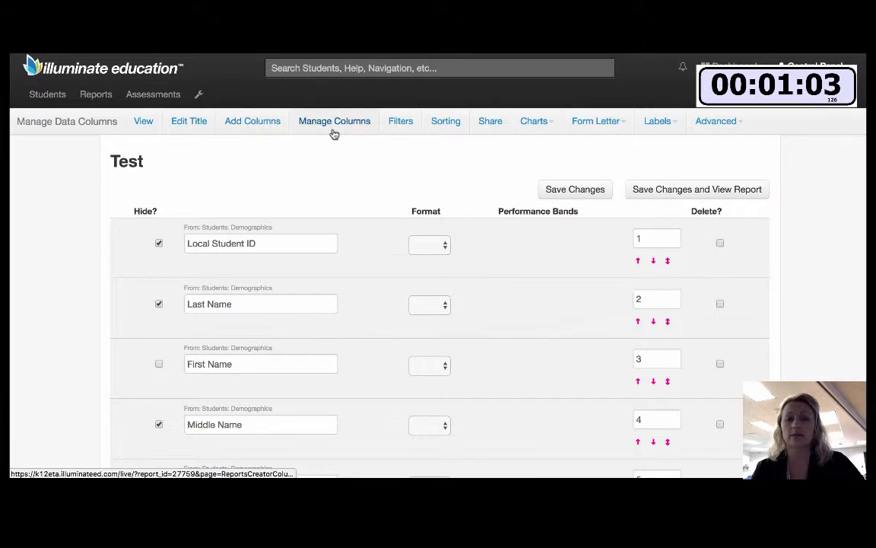
{"action": "scroll", "coordinate": [426, 381], "scroll_direction": "down", "scroll_amount": 5}
{"action": "scroll", "coordinate": [426, 381], "scroll_direction": "down", "scroll_amount": 12}
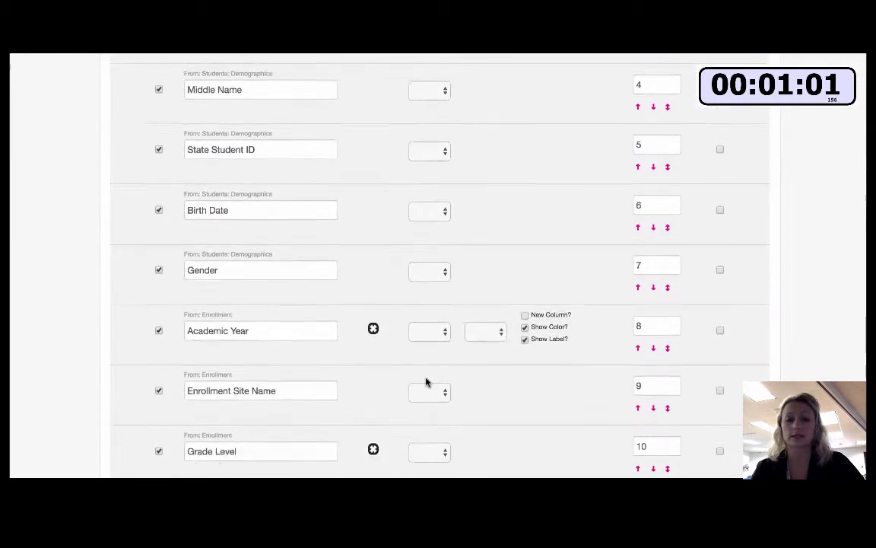
{"action": "left_click", "coordinate": [500, 338]}
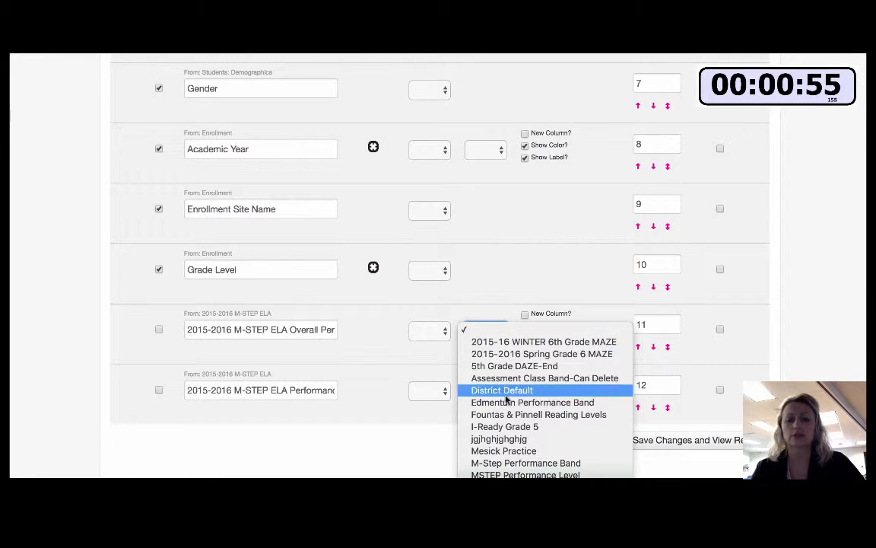
{"action": "left_click", "coordinate": [515, 474]}
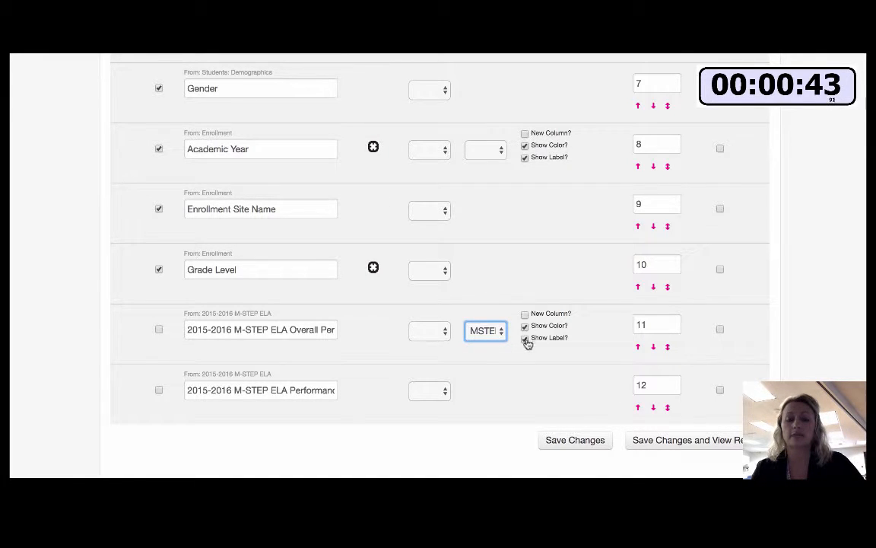
{"action": "left_click", "coordinate": [661, 443]}
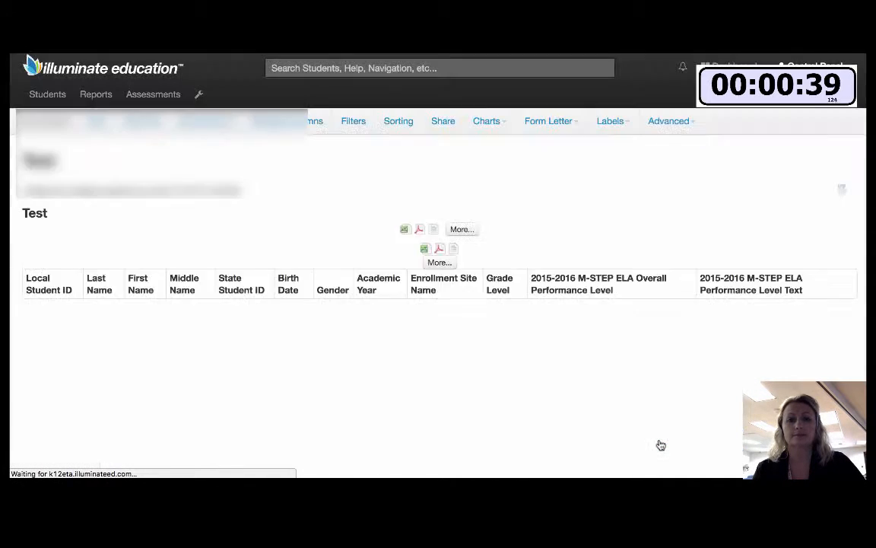
Step: Turn off the band label for the M-STEP ELA Overall Performance Level column, keeping its color shown, then save and view the report
{"action": "scroll", "coordinate": [378, 401], "scroll_direction": "down", "scroll_amount": 3}
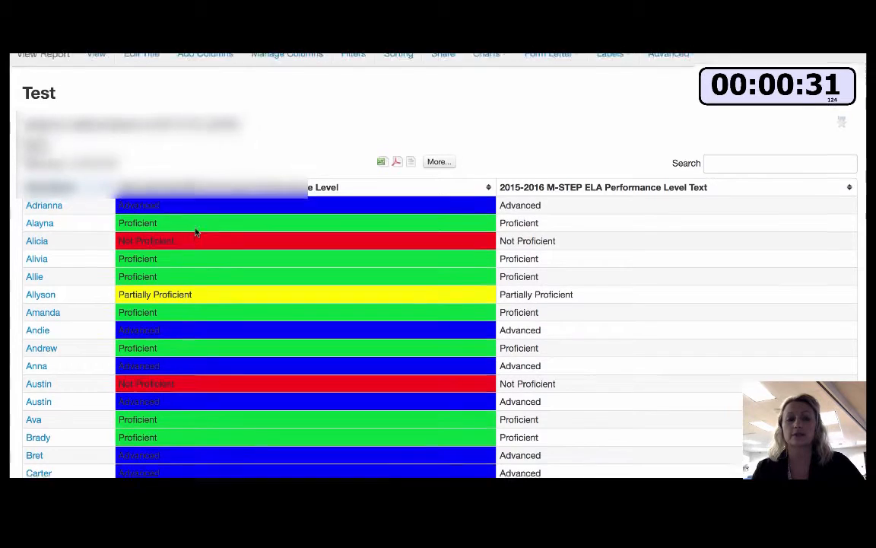
{"action": "scroll", "coordinate": [196, 229], "scroll_direction": "up", "scroll_amount": 2}
{"action": "left_click", "coordinate": [273, 104]}
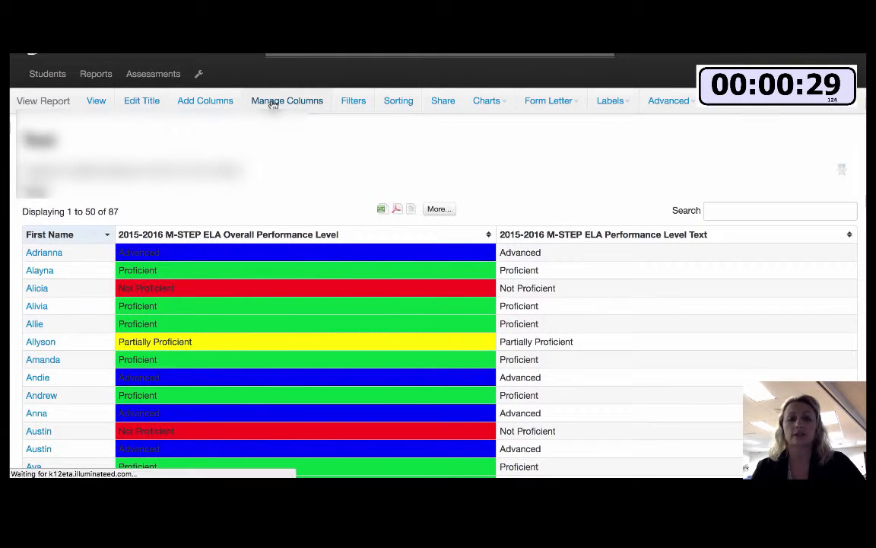
{"action": "scroll", "coordinate": [399, 345], "scroll_direction": "down", "scroll_amount": 8}
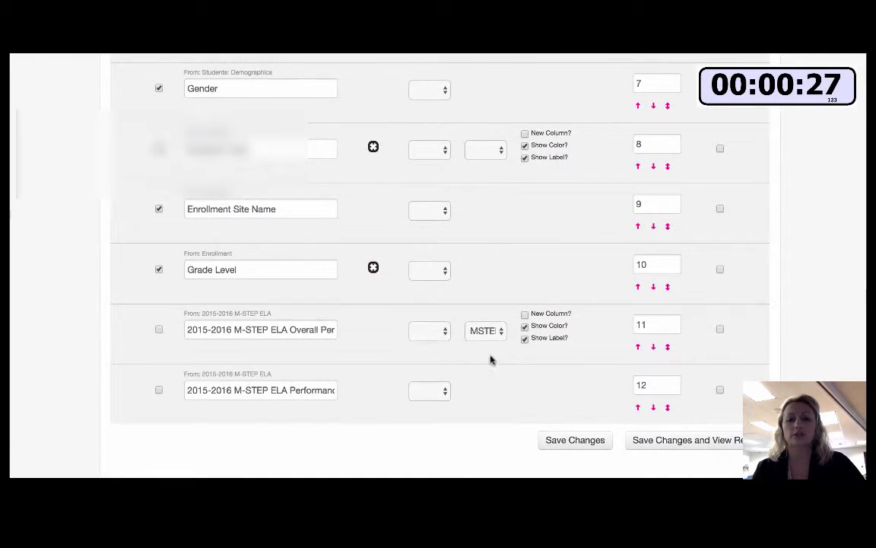
{"action": "left_click", "coordinate": [525, 340]}
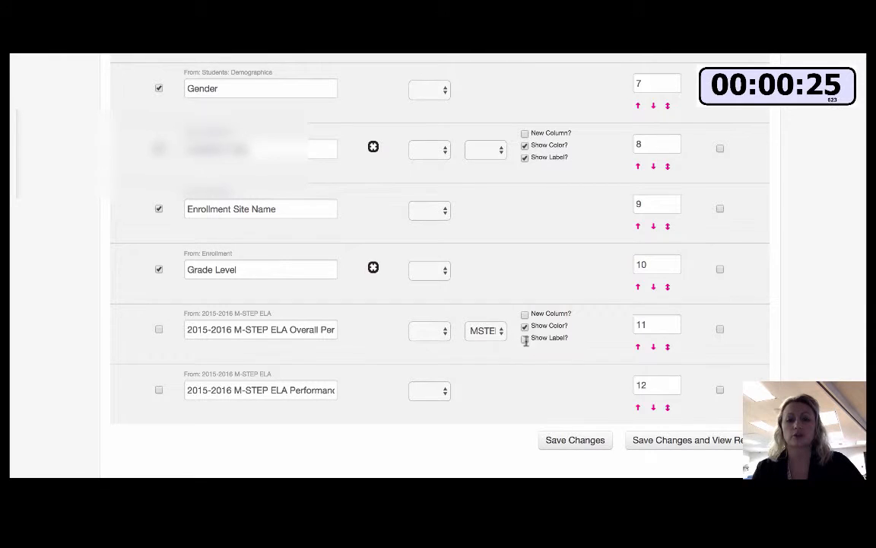
{"action": "left_click", "coordinate": [660, 446]}
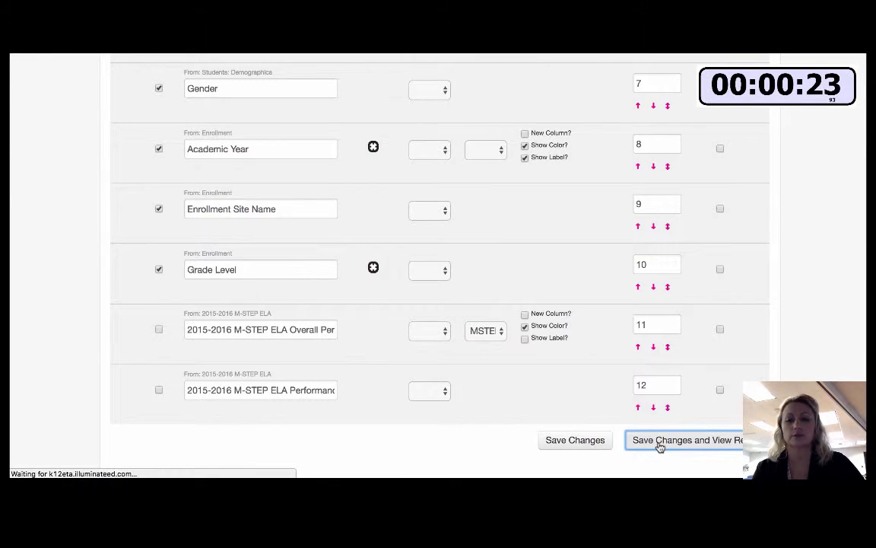
{"action": "scroll", "coordinate": [604, 438], "scroll_direction": "down", "scroll_amount": 3}
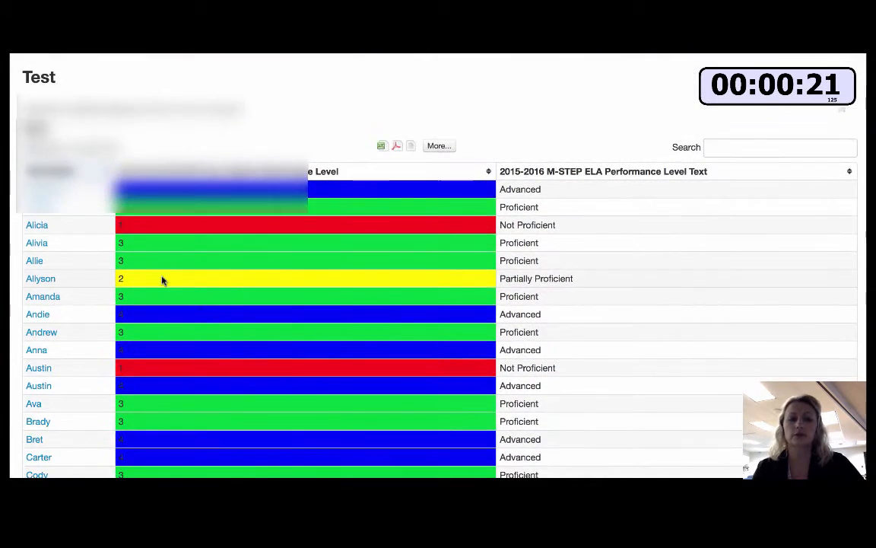
{"action": "scroll", "coordinate": [157, 232], "scroll_direction": "up", "scroll_amount": 3}
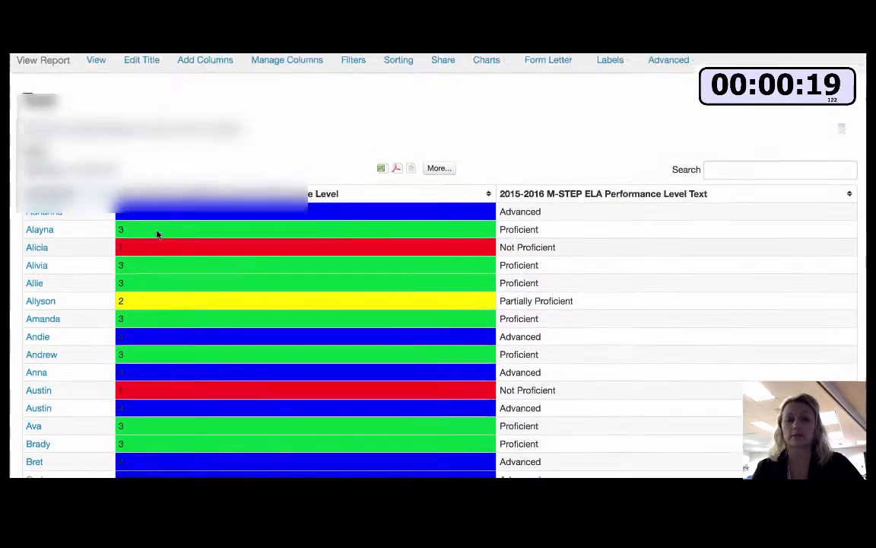